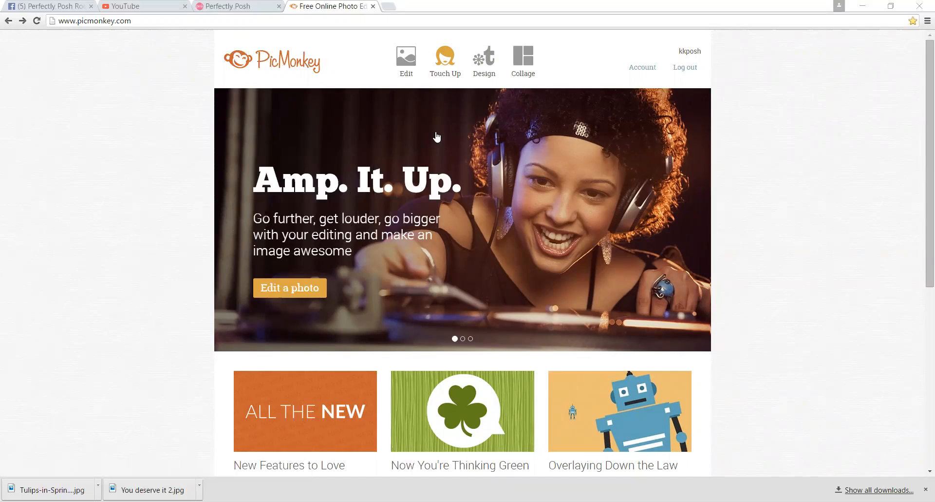
Start a new blank square design.
left_click(480, 67)
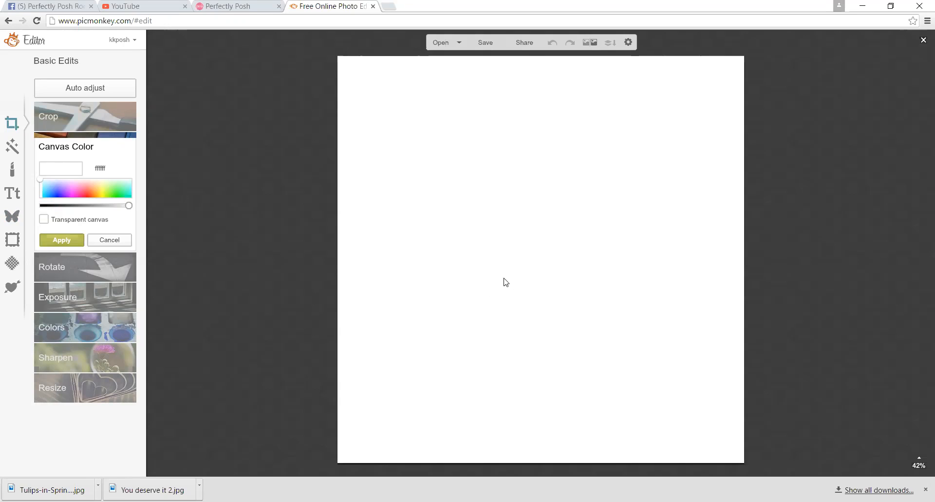
Try purple and other canvas colours and the transparent canvas option, then return the canvas to solid white.
left_click(56, 188)
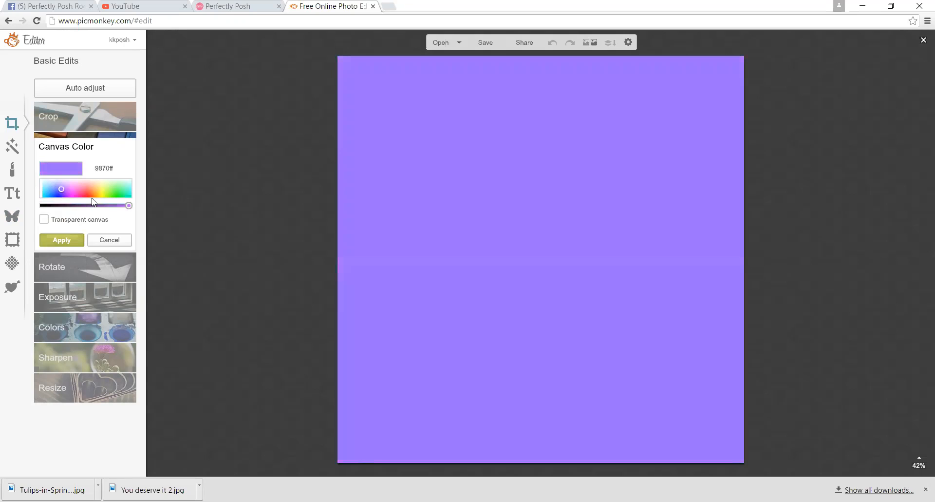
left_click(101, 188)
left_click(125, 190)
left_click(40, 189)
left_click(43, 219)
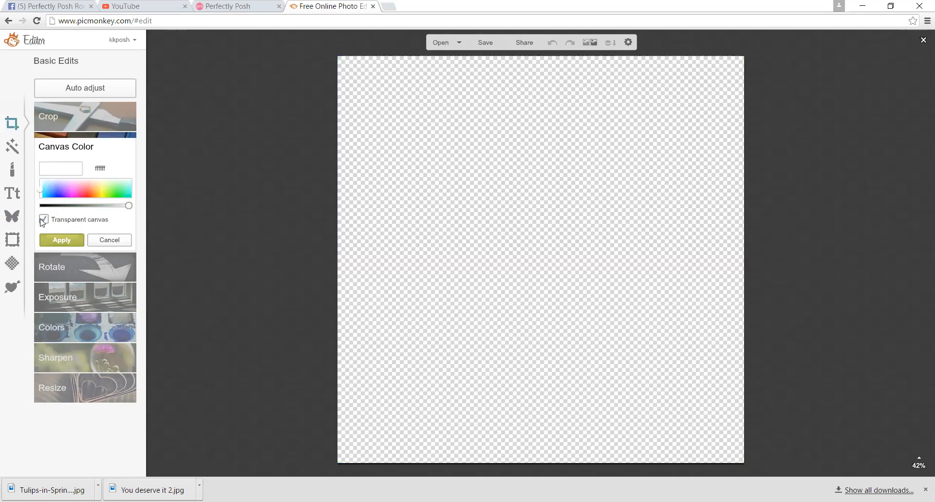
left_click(42, 188)
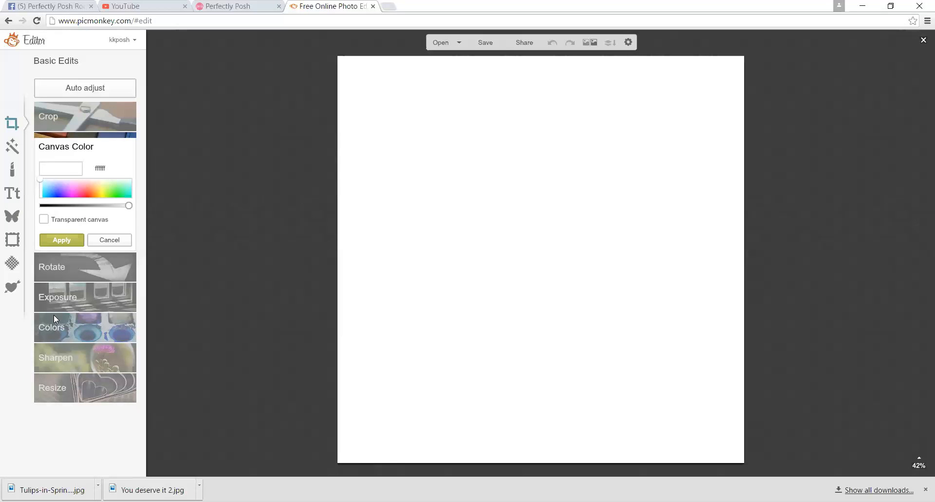
Add the image 8221578-woman-wrapped-in-bath-towel from the folder POSH > Images to create with as an overlay.
left_click(15, 222)
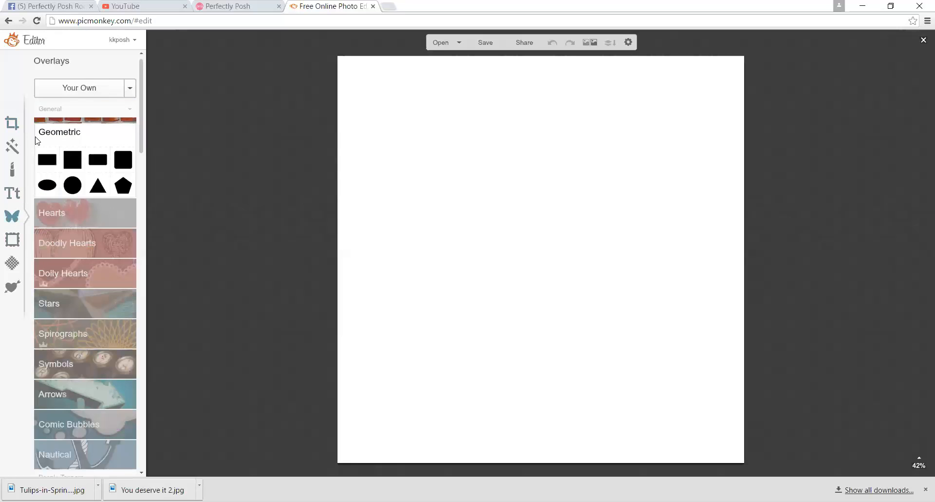
left_click(81, 91)
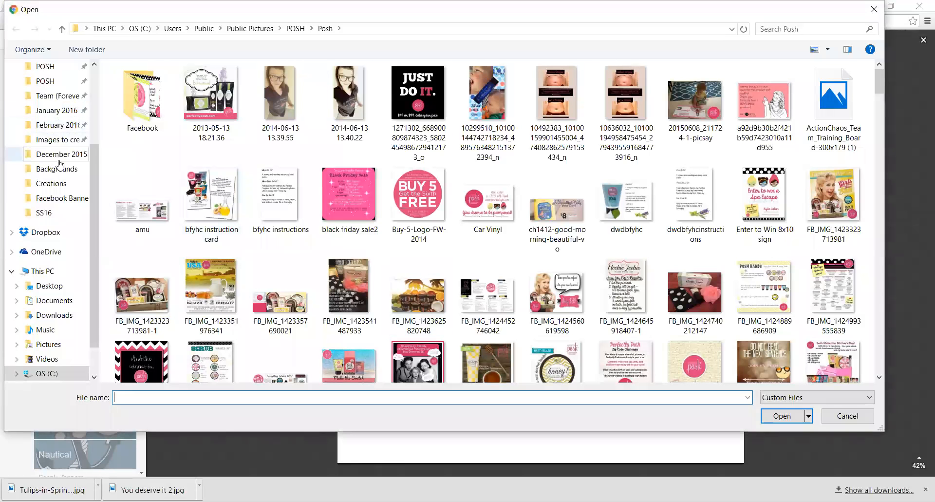
left_click(45, 81)
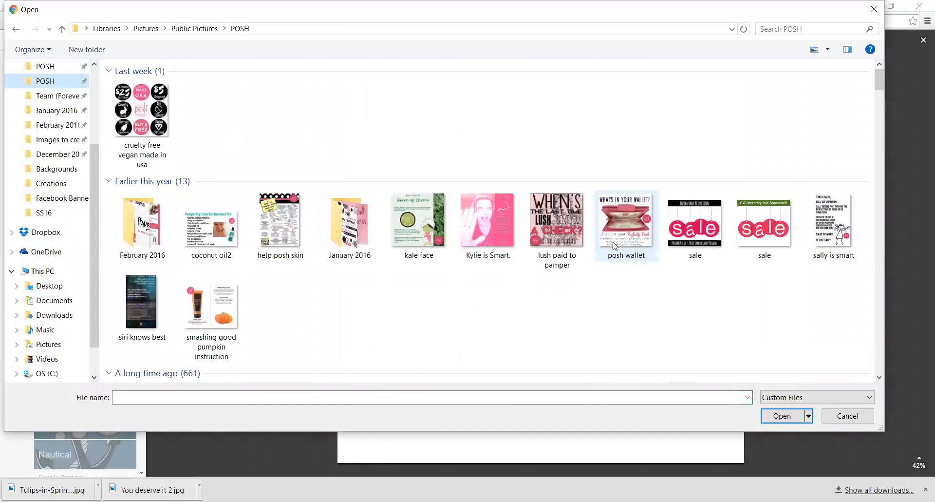
scroll(299, 125, "down", 5)
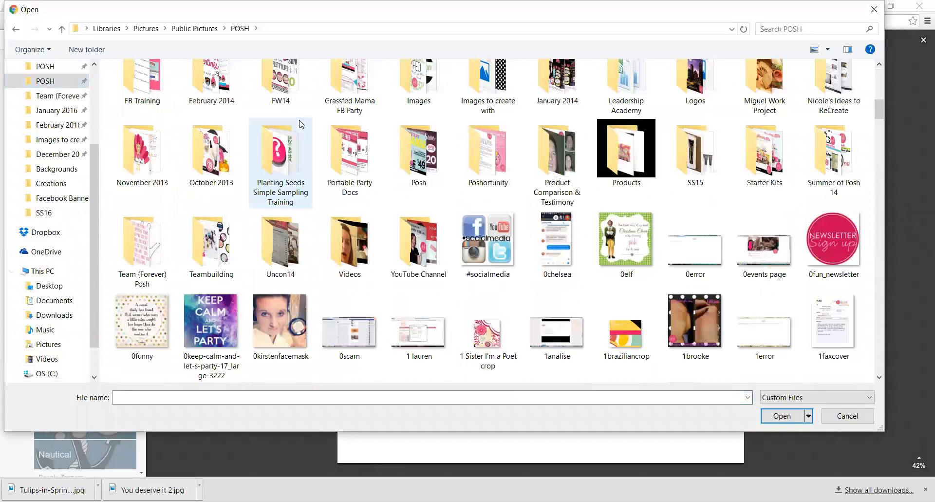
double_click(491, 92)
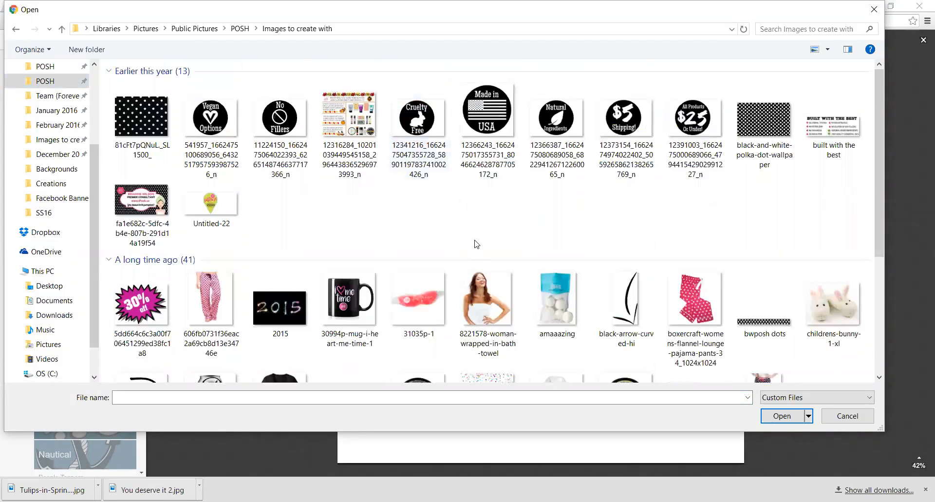
left_click(489, 304)
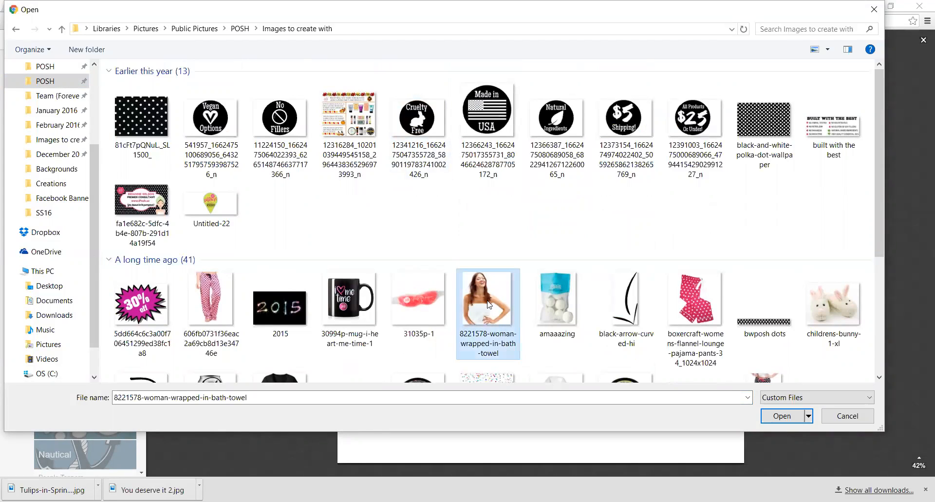
left_click(780, 416)
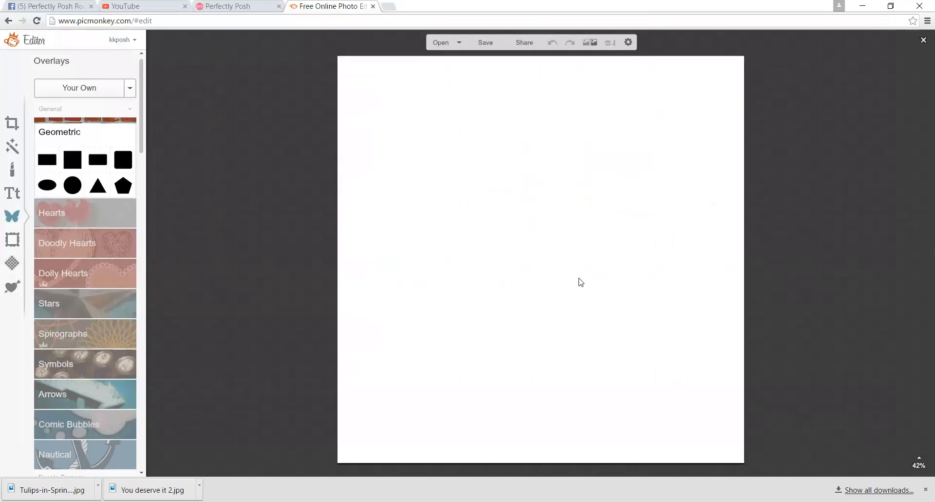
Place the woman overlay at the lower left of the canvas and enlarge it to about half the canvas height.
left_click_drag(515, 291, 406, 427)
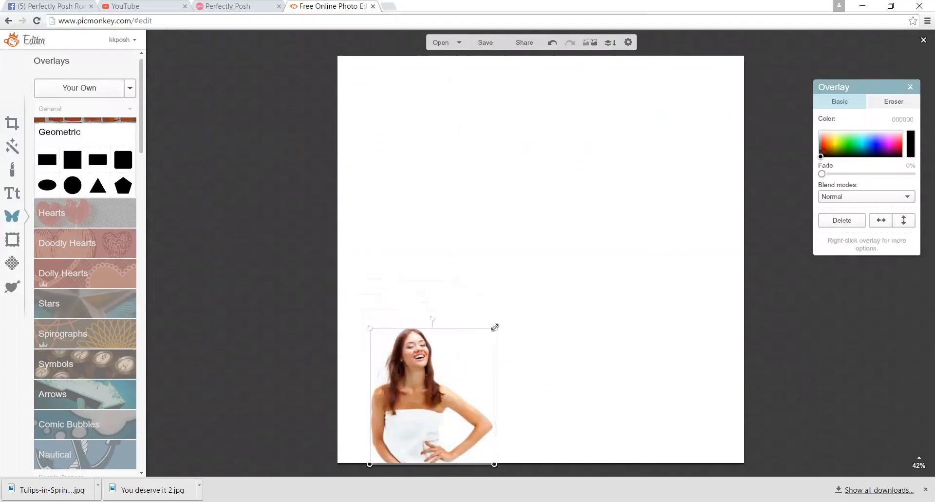
left_click_drag(493, 326, 575, 217)
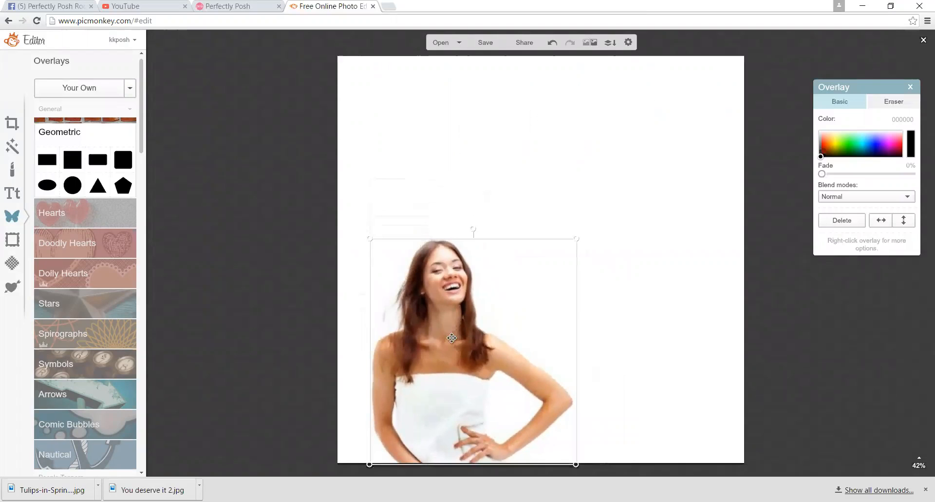
left_click(274, 345)
Add the bathtub image trinity-1 as an overlay, shrink it and place it above the woman at the canvas's upper left.
left_click(103, 94)
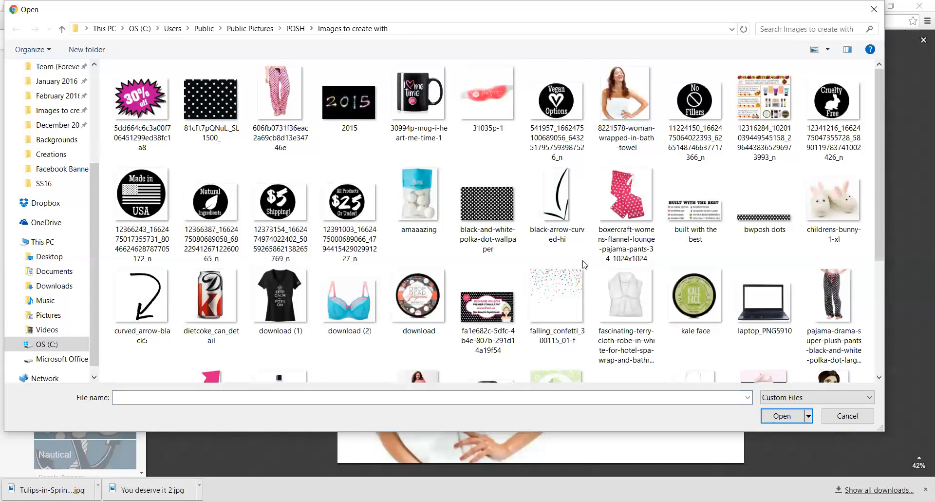
scroll(584, 264, "down", 3)
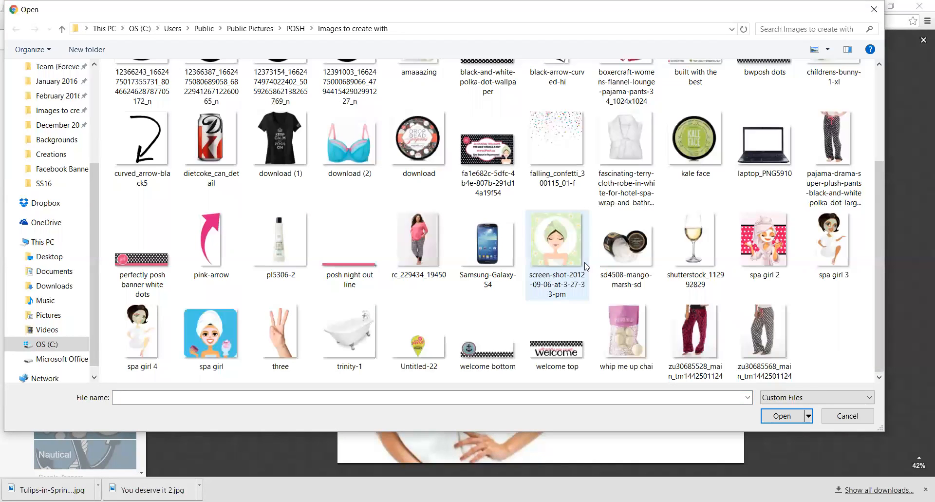
double_click(361, 327)
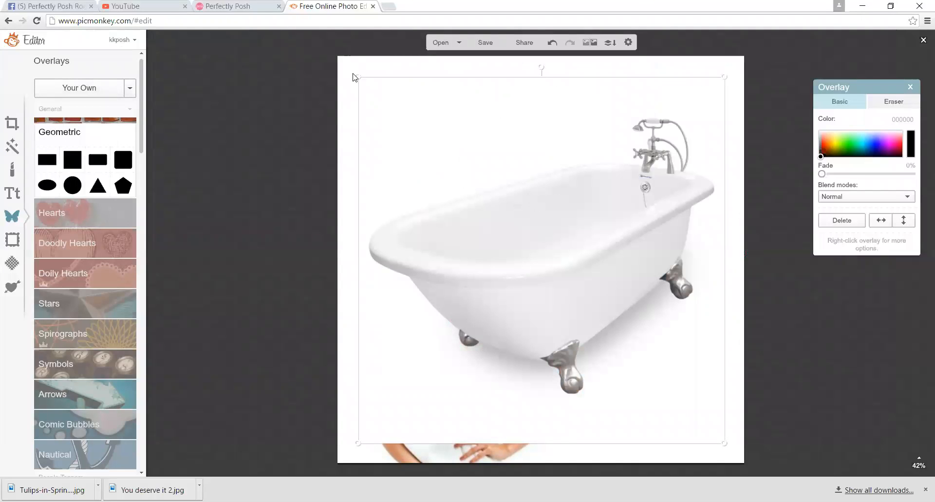
left_click_drag(357, 77, 417, 234)
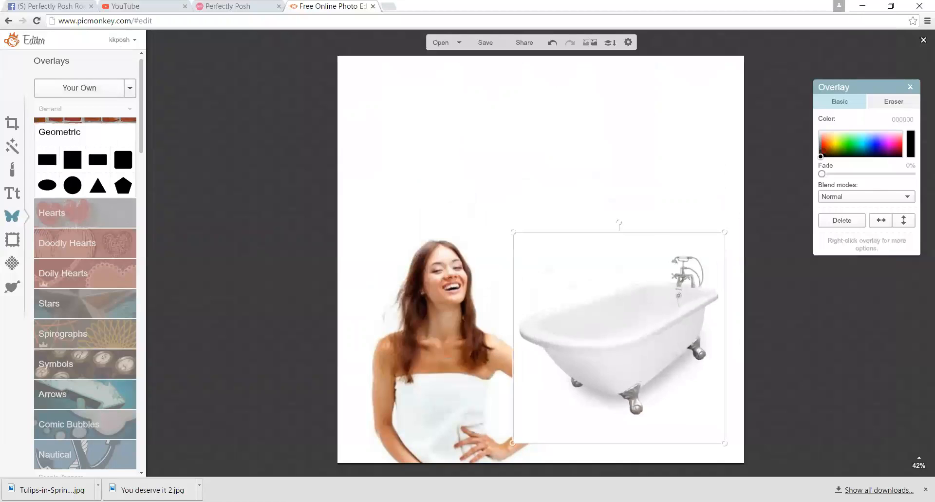
left_click_drag(634, 333, 466, 153)
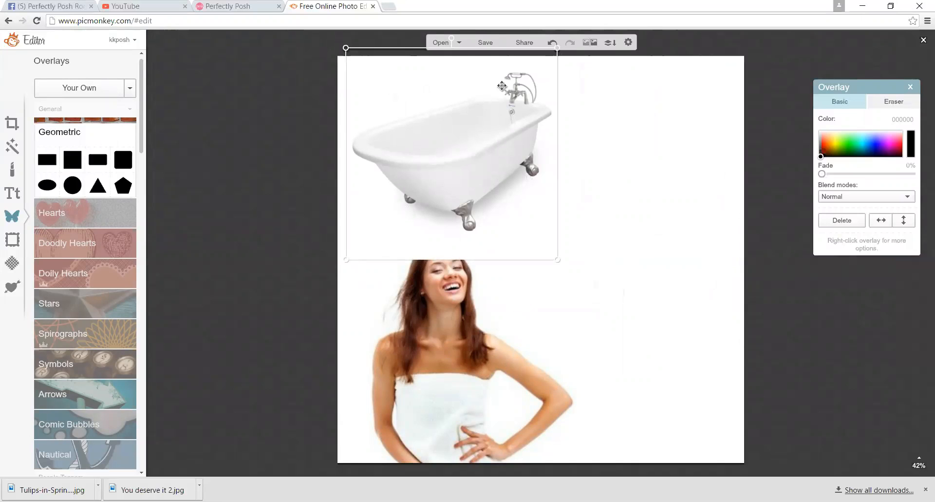
Erase the part of the bathtub overlay's white background covering the woman's head, using eraser size 40.
left_click_drag(870, 86, 707, 84)
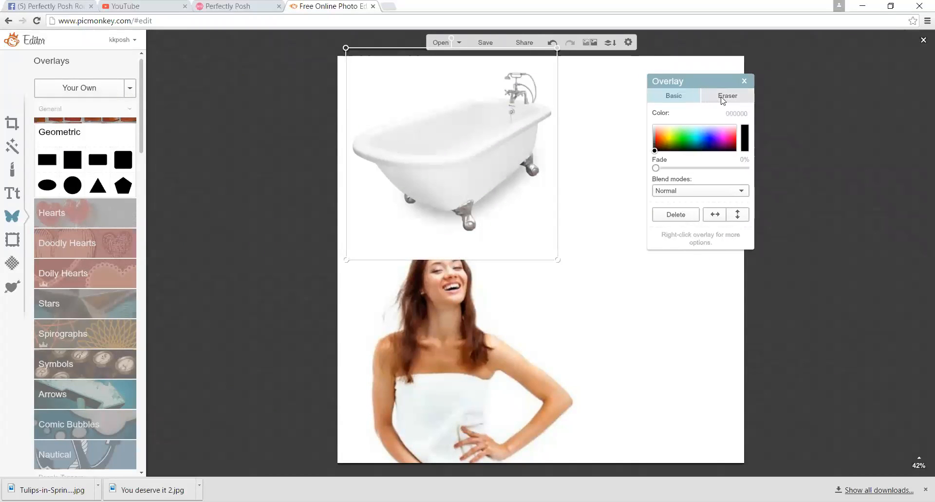
left_click(725, 99)
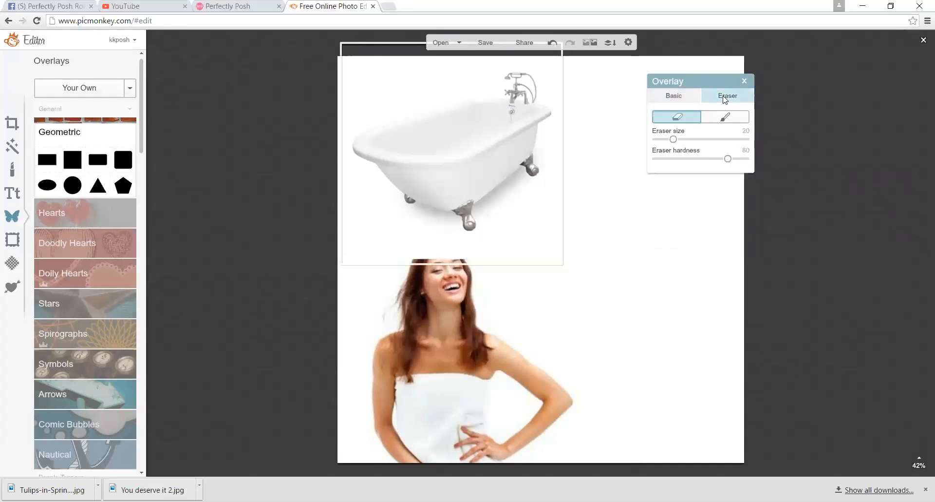
left_click_drag(687, 143, 697, 142)
mouse_move(424, 232)
left_mouse_down()
mouse_move(415, 254)
mouse_move(426, 244)
mouse_move(441, 280)
mouse_move(420, 246)
mouse_move(459, 249)
mouse_move(421, 264)
mouse_move(396, 256)
mouse_move(435, 253)
left_mouse_up()
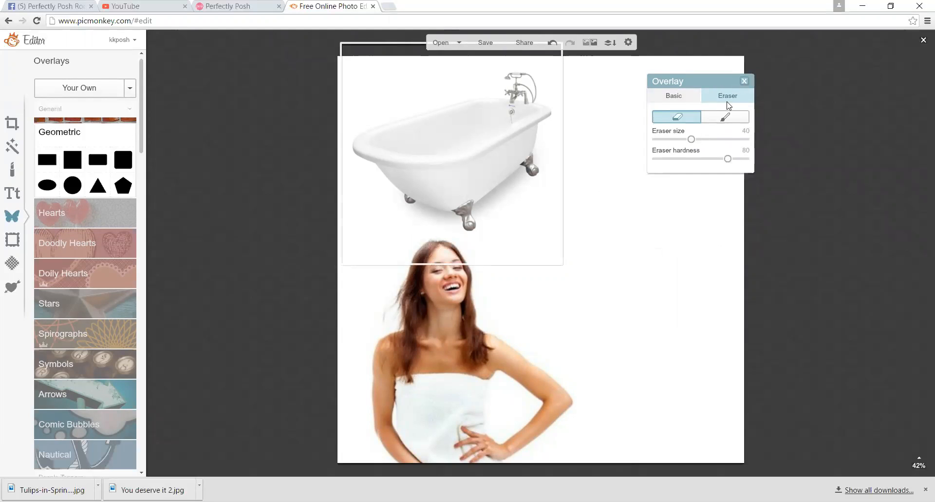
left_click(695, 184)
Shrink the bathtub overlay further and reposition it in the canvas's upper left area, clear of the woman's head.
left_click(533, 149)
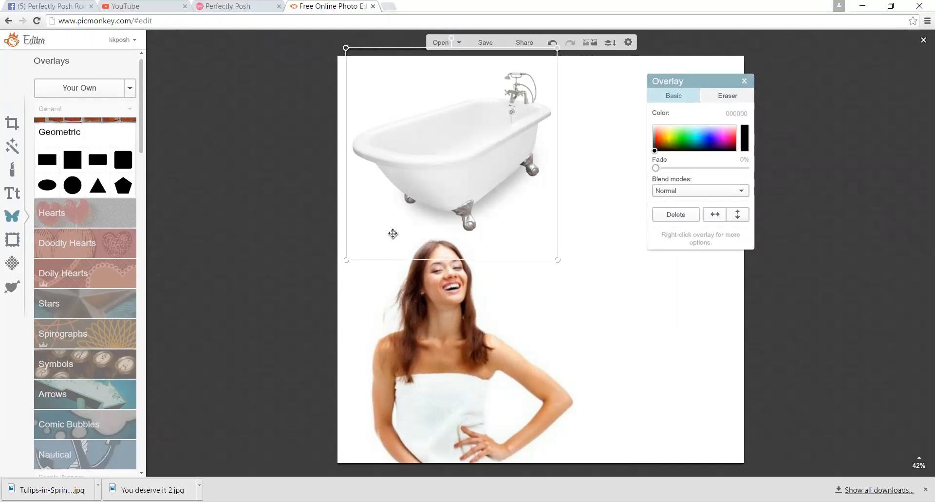
left_click_drag(349, 255, 398, 227)
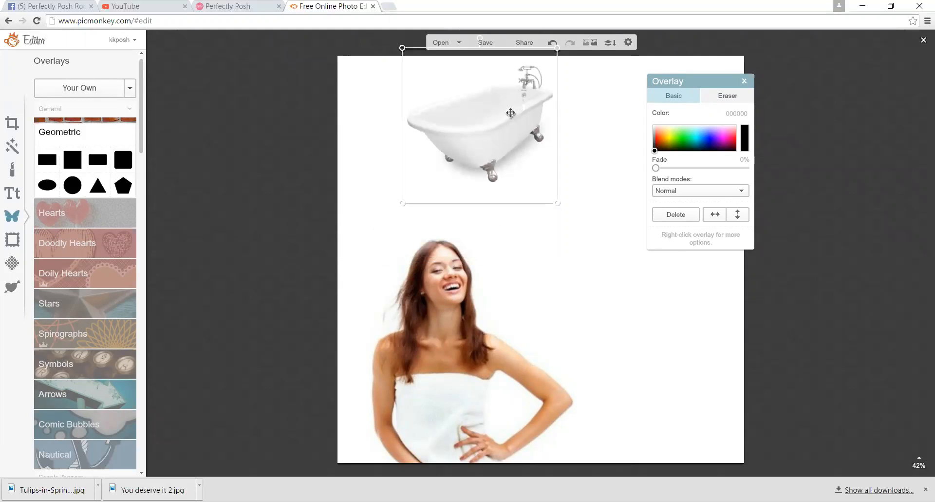
left_click_drag(502, 121, 464, 139)
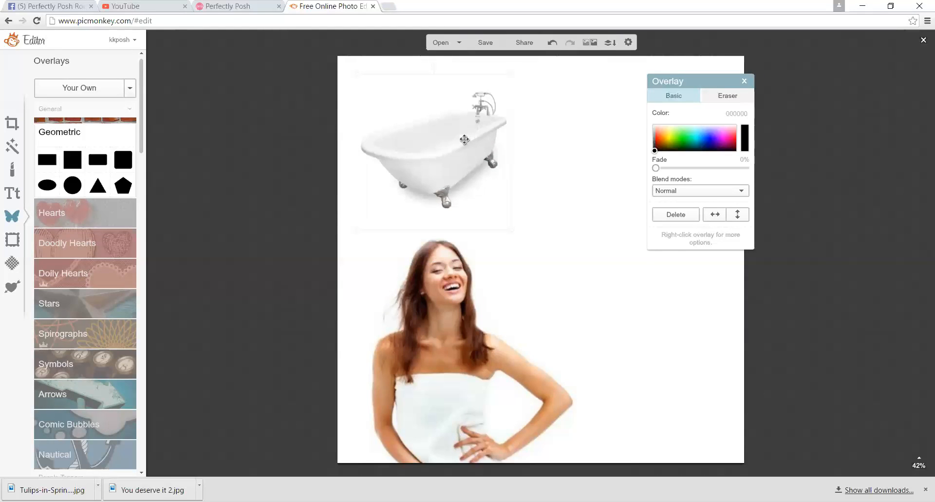
left_click(745, 81)
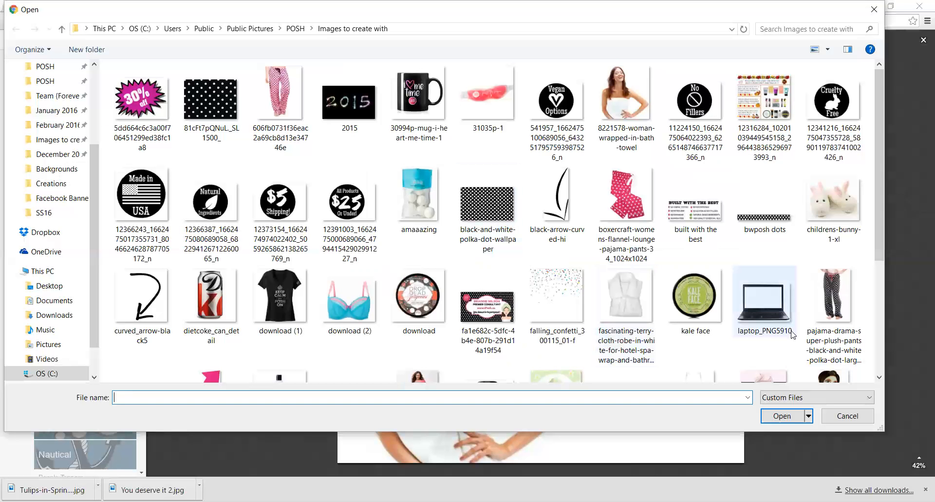
Add the bath bomb bag image amaaazing as an overlay, shrink it and place it at the canvas's upper right.
scroll(877, 144, "down", 3)
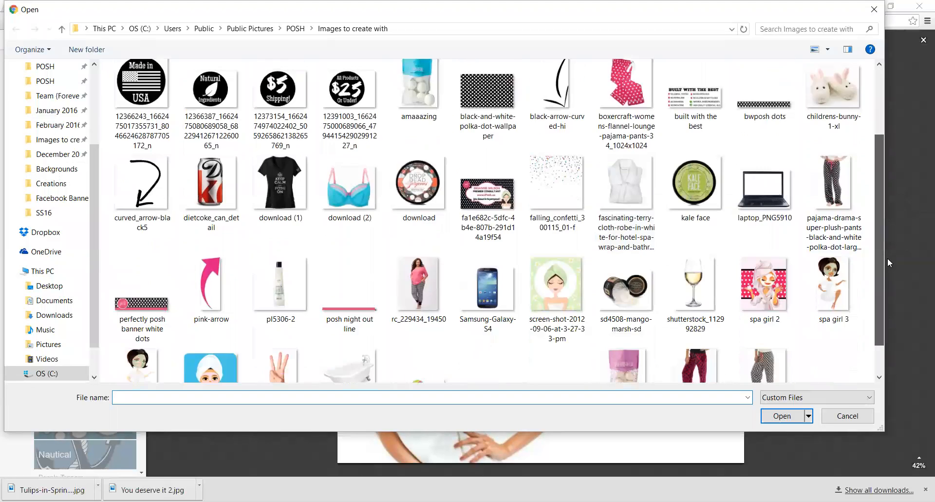
scroll(881, 304, "down", 2)
scroll(487, 219, "up", 3)
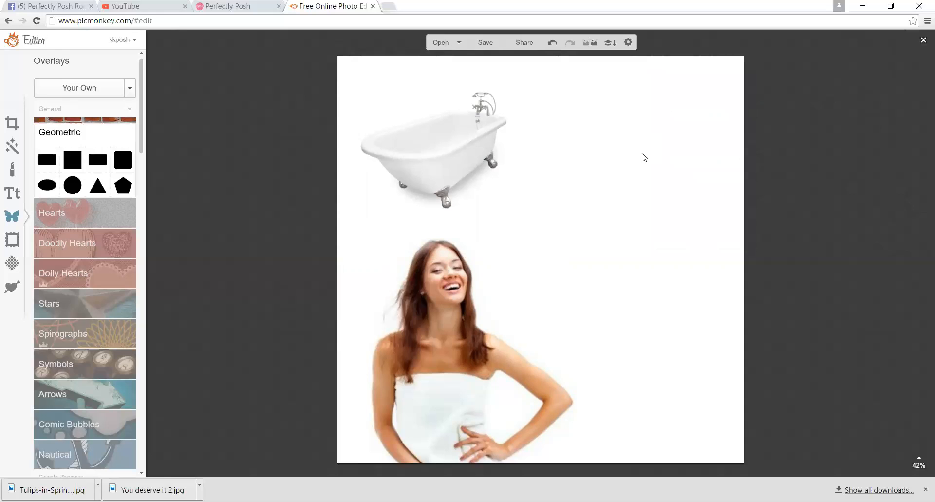
left_click_drag(539, 246, 646, 128)
left_click_drag(613, 191, 597, 199)
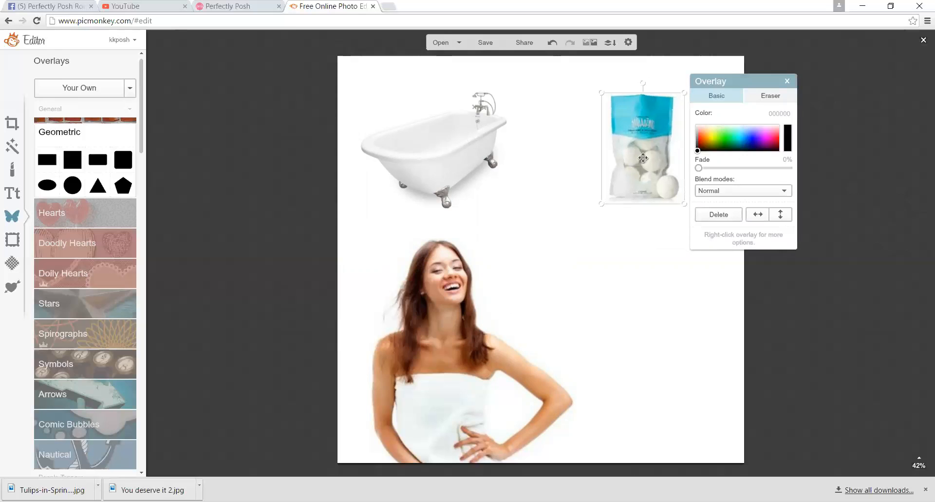
left_click_drag(643, 157, 668, 151)
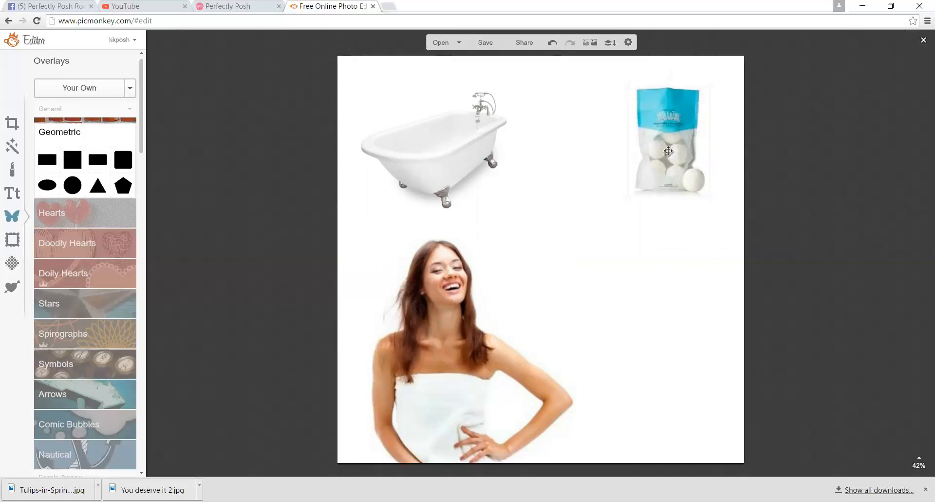
left_click(247, 159)
Add a "+" text in the Impact font and increase its size to 395.
left_click(15, 195)
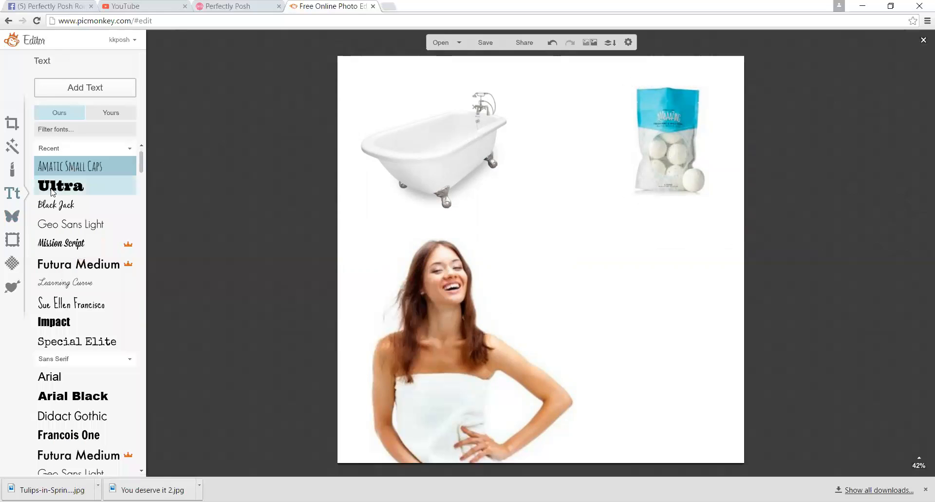
left_click(53, 321)
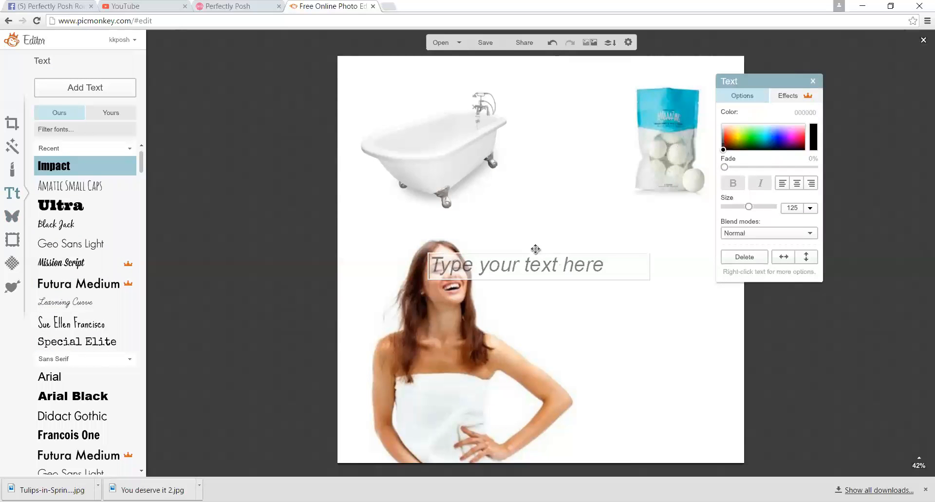
type("=")
key("BackSpace")
type("+")
left_click_drag(498, 268, 371, 252)
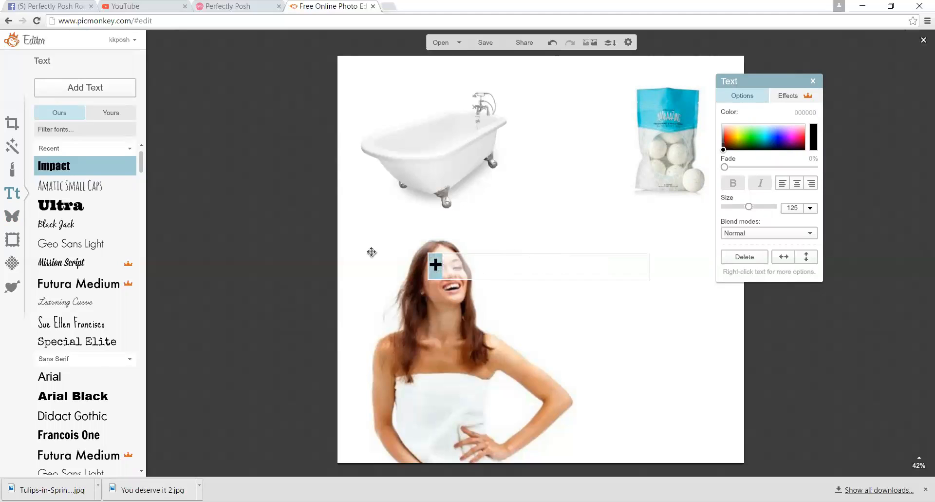
left_click_drag(756, 207, 770, 207)
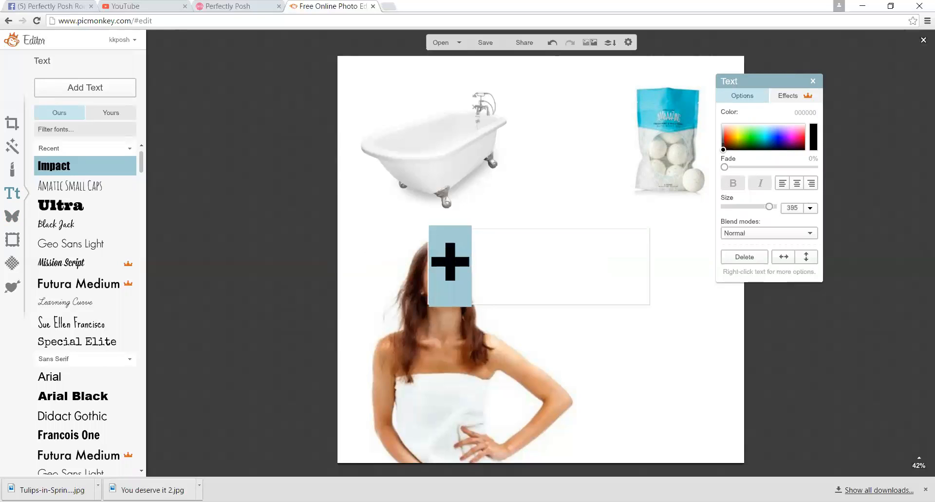
Narrow the plus sign's text box and place it between the bathtub and the bath bomb bag.
left_click(526, 338)
left_click(526, 336)
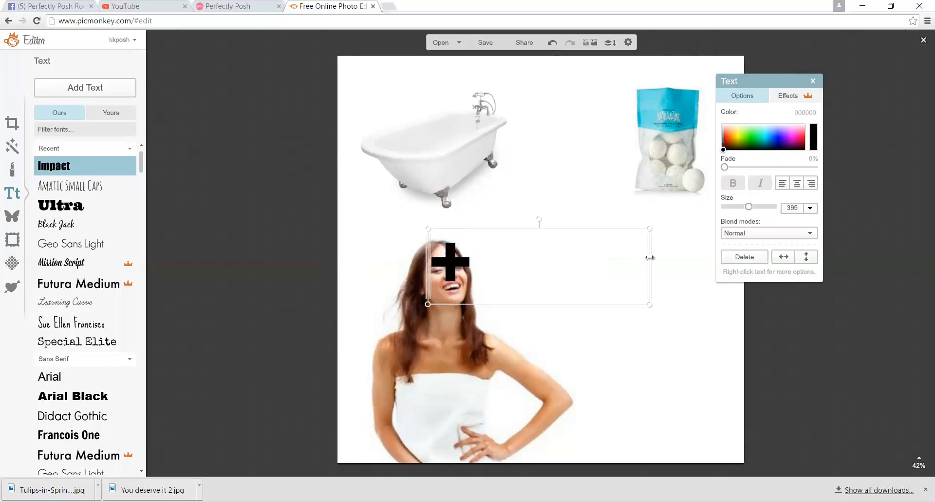
left_click_drag(649, 257, 554, 155)
Move the woman overlay rightward to the lower centre of the canvas and deselect it.
left_click_drag(454, 320, 529, 320)
left_click(288, 310)
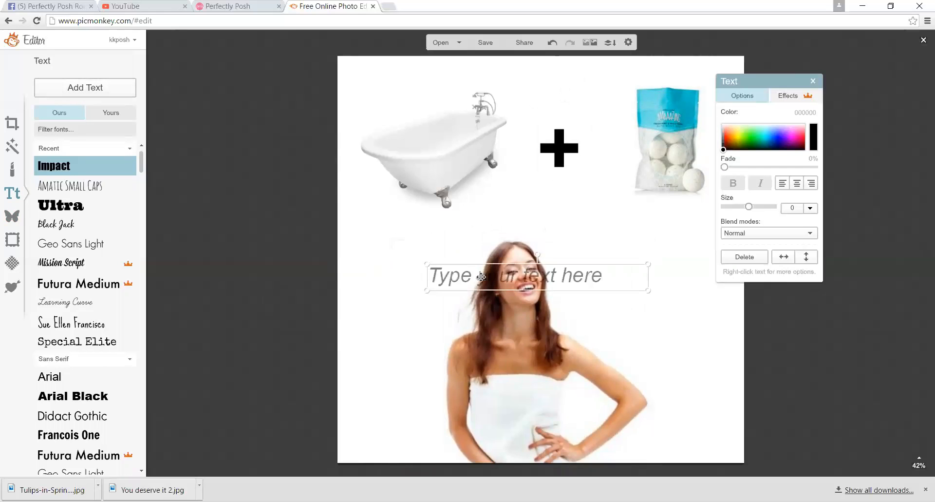
Set the new text to "=", increase its size to 498 and place it beside the woman at the canvas's left edge.
left_click_drag(515, 275, 429, 321)
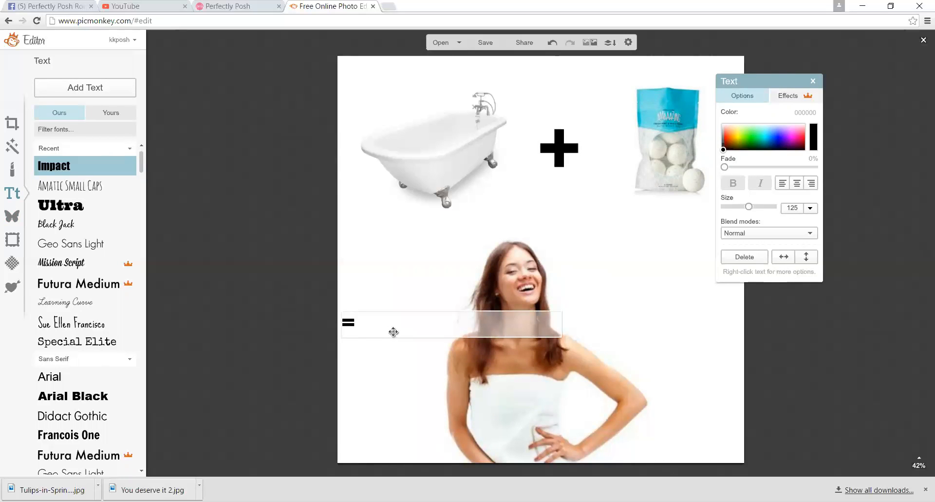
left_click_drag(393, 328, 336, 301)
left_click_drag(749, 206, 780, 210)
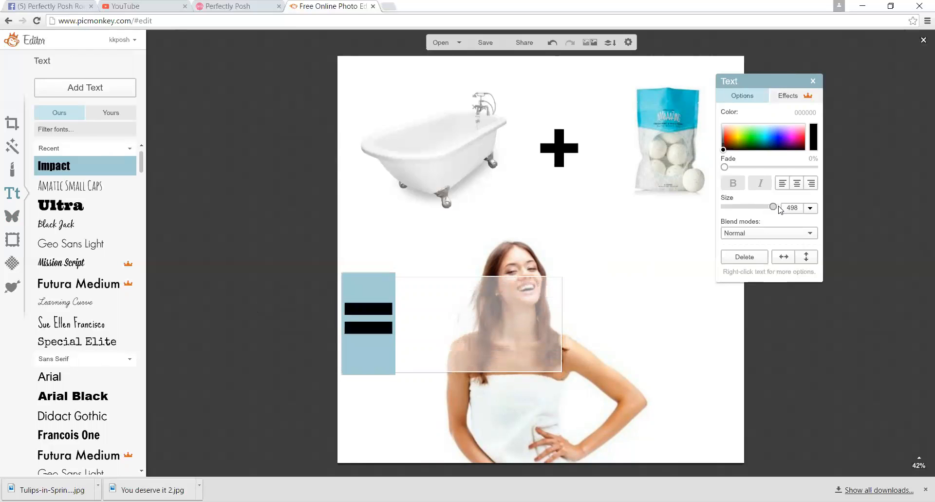
left_click(412, 298)
left_click_drag(393, 314, 414, 333)
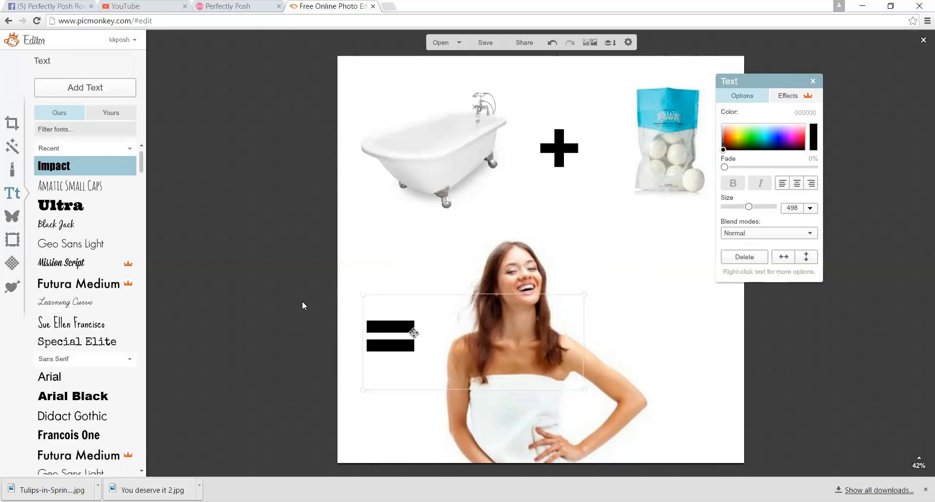
left_click(607, 115)
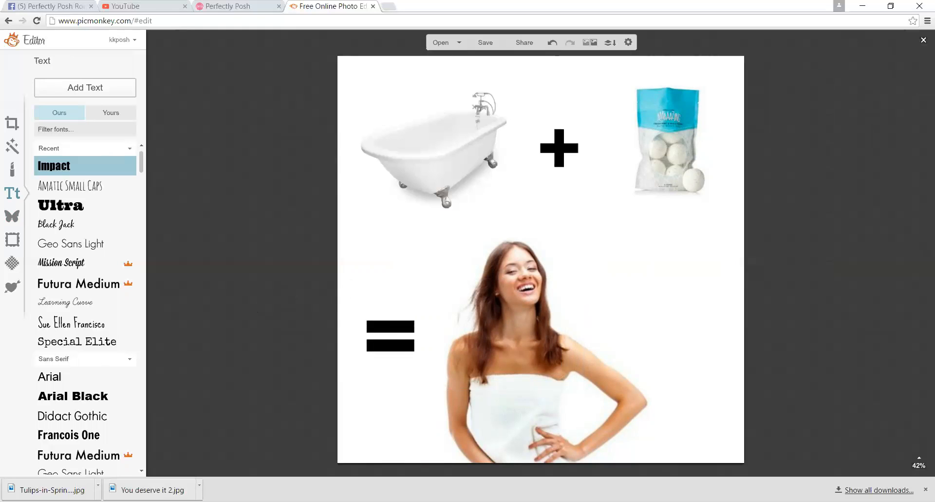
Add the text "BATH TUB" below the bathtub in the Amatic Small Caps font.
left_click(67, 186)
left_click(82, 88)
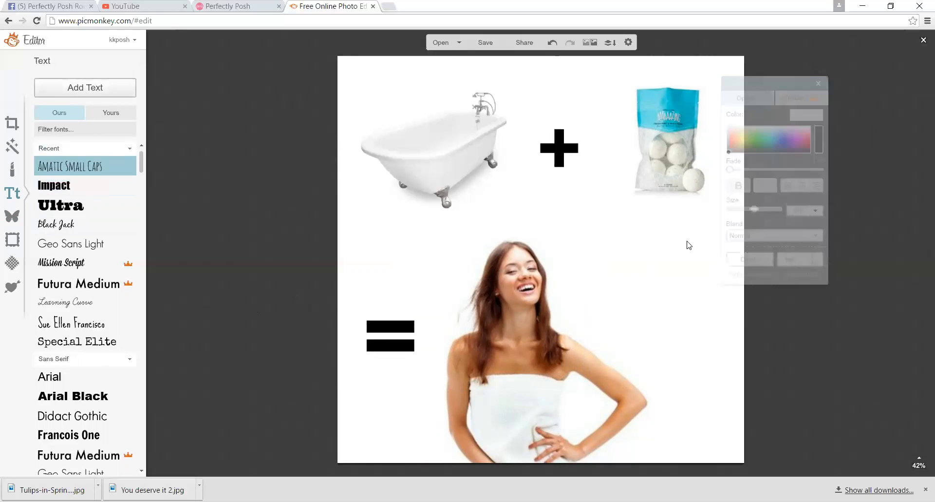
left_click_drag(534, 267, 444, 227)
left_click(425, 226)
type("BATH TUMB")
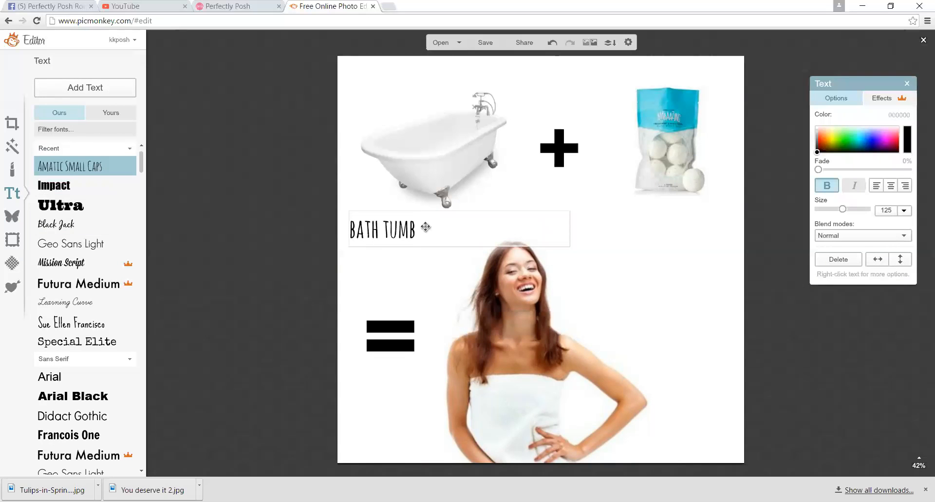
key("BackSpace")
key("BackSpace")
type("B")
Centre-align the "BATH TUB" caption and move it slightly down and left beneath the bathtub.
left_click(891, 186)
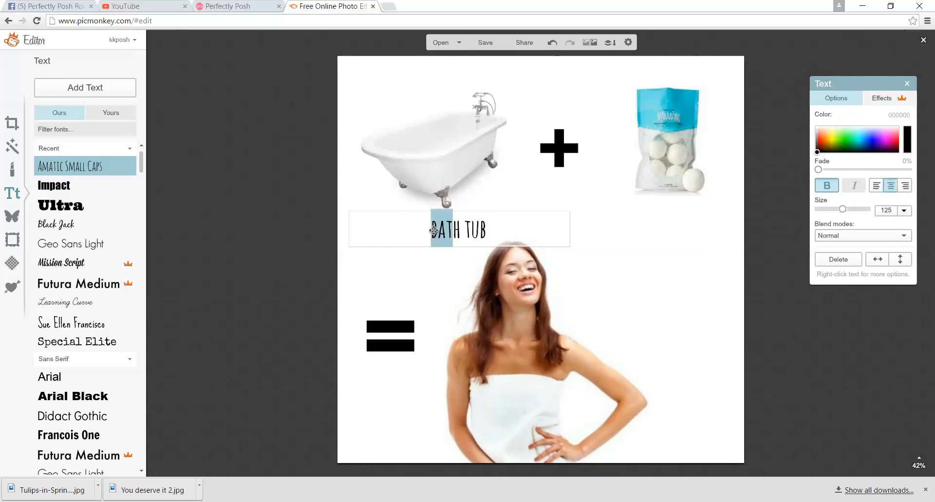
left_click(430, 234)
left_click_drag(445, 232, 412, 241)
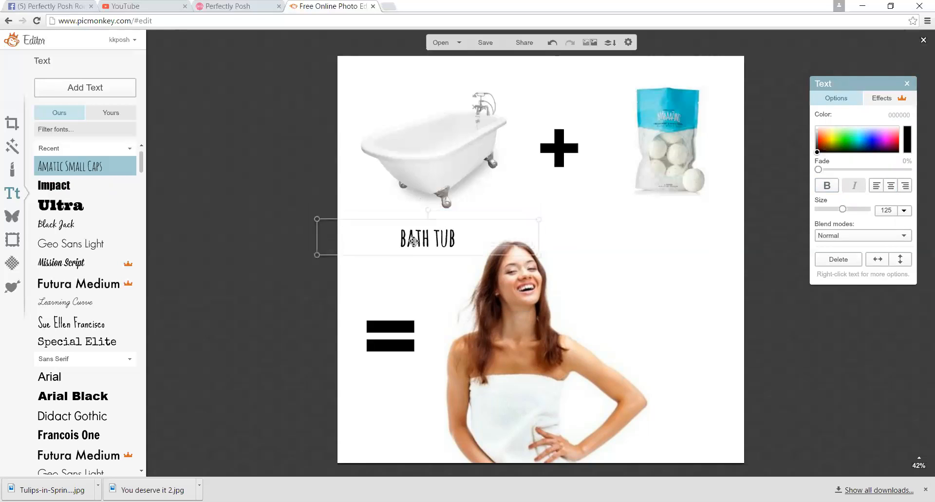
Duplicate the "BATH TUB" caption, move the copy beneath the bath bomb bag and change its text to "BATH BOMBS".
right_click(431, 243)
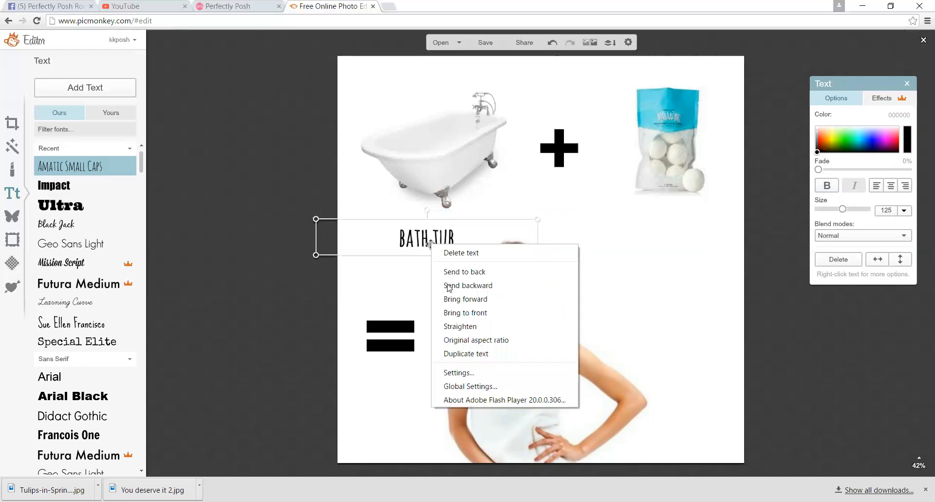
left_click(466, 353)
left_click_drag(446, 242, 676, 233)
double_click(676, 233)
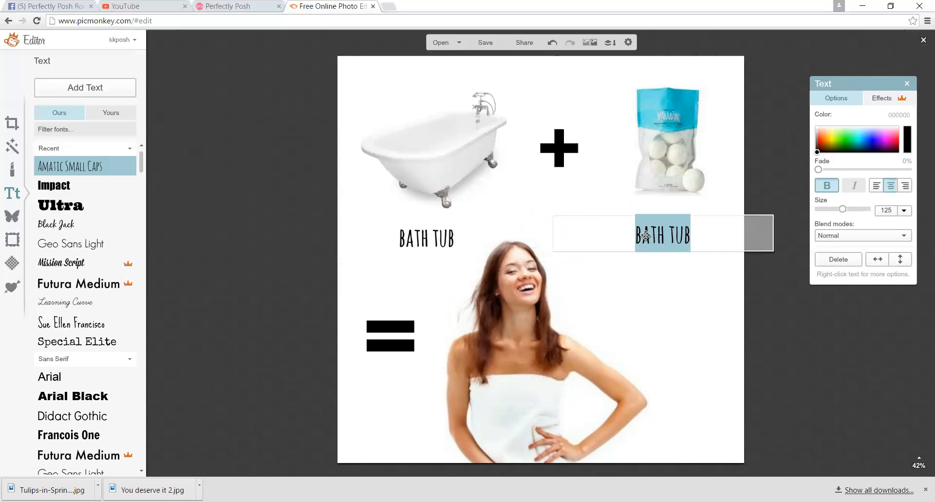
type("BATH BOMBS")
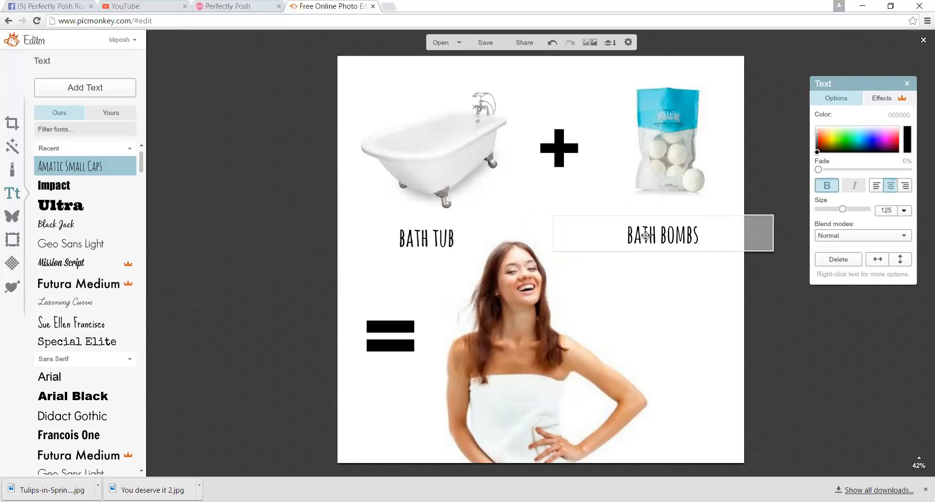
right_click(700, 229)
left_click(699, 229)
Duplicate the "BATH BOMBS" caption, place the copy to the right of the woman's face and change its text to "CHEESY GRIN".
right_click(663, 225)
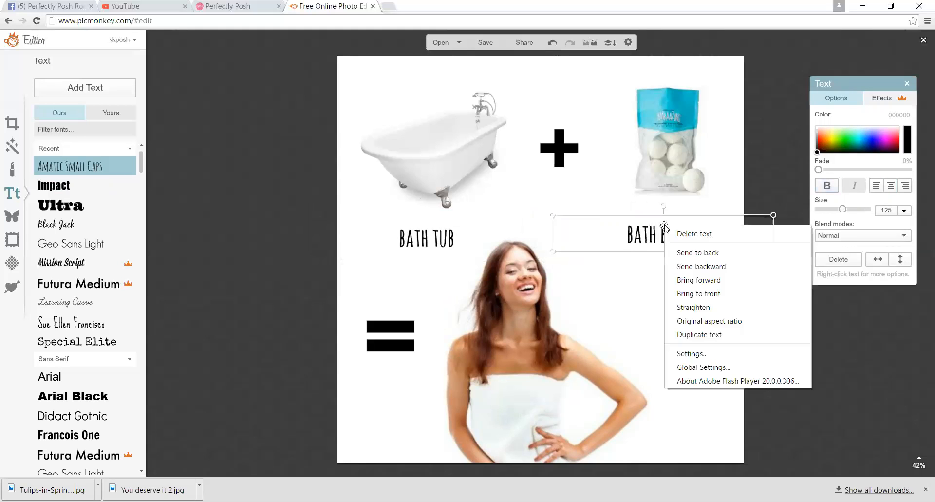
left_click(709, 335)
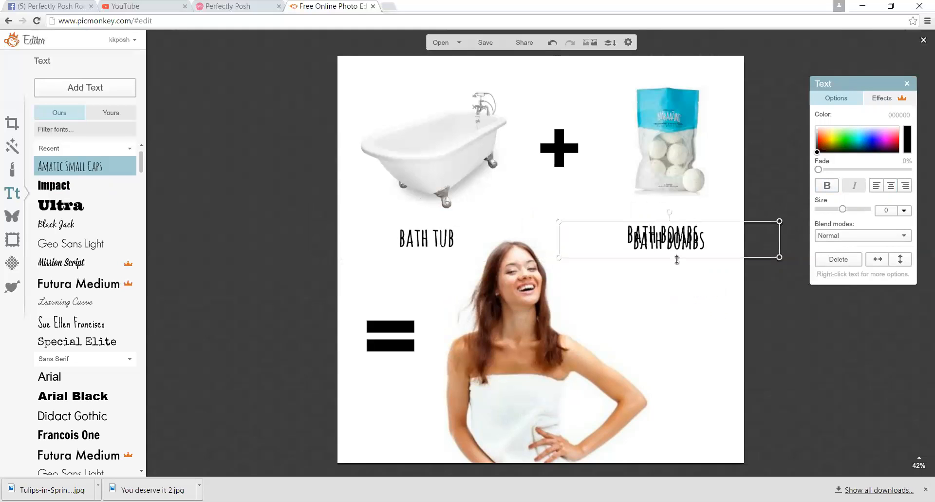
left_click_drag(671, 242, 658, 324)
double_click(659, 323)
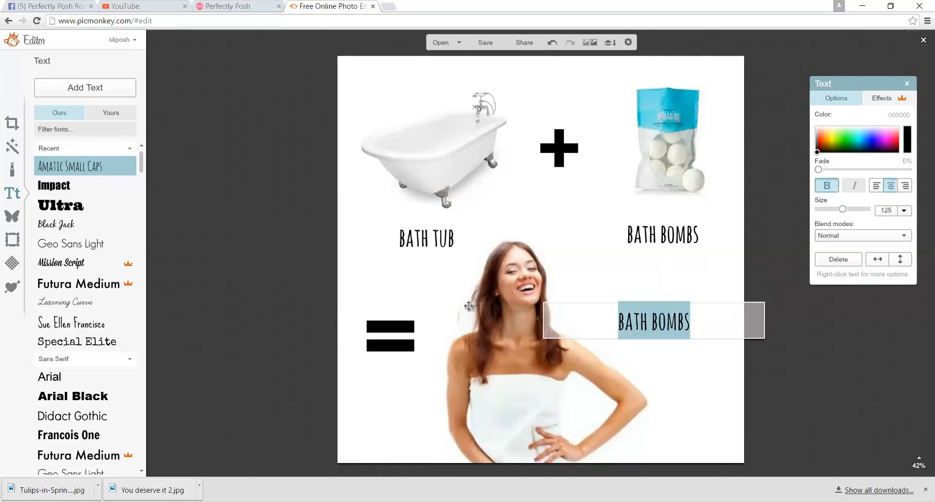
type("CHEESY GRIN")
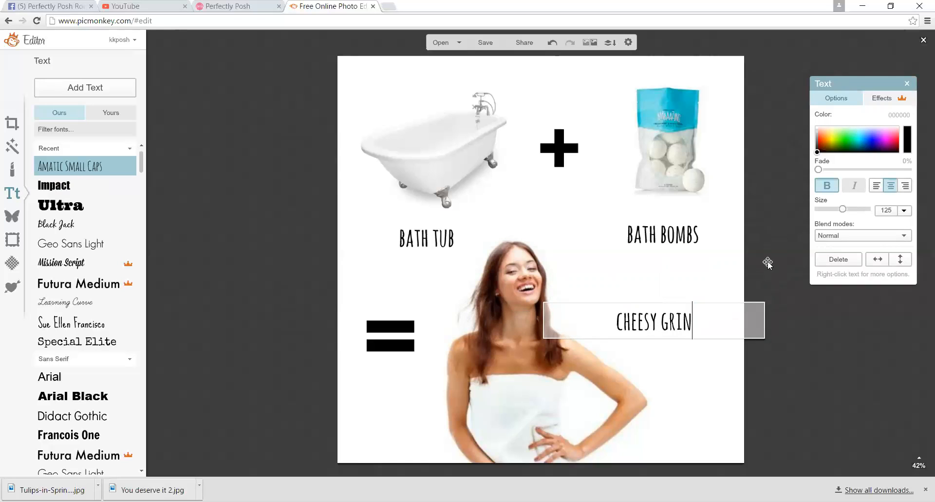
left_click(679, 302)
left_click_drag(672, 321, 673, 320)
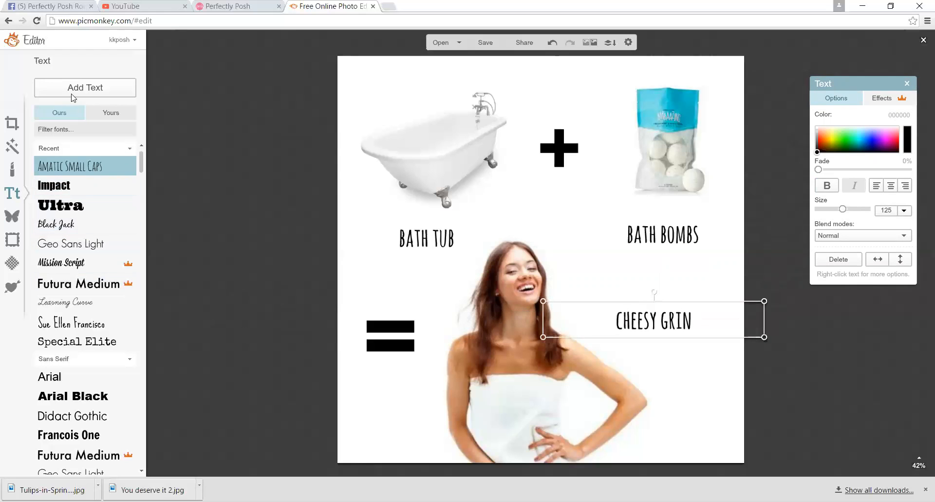
Duplicate the "CHEESY GRIN" caption, move the copy to the canvas's lower right corner and replace its text with the consultant's website address.
right_click(676, 321)
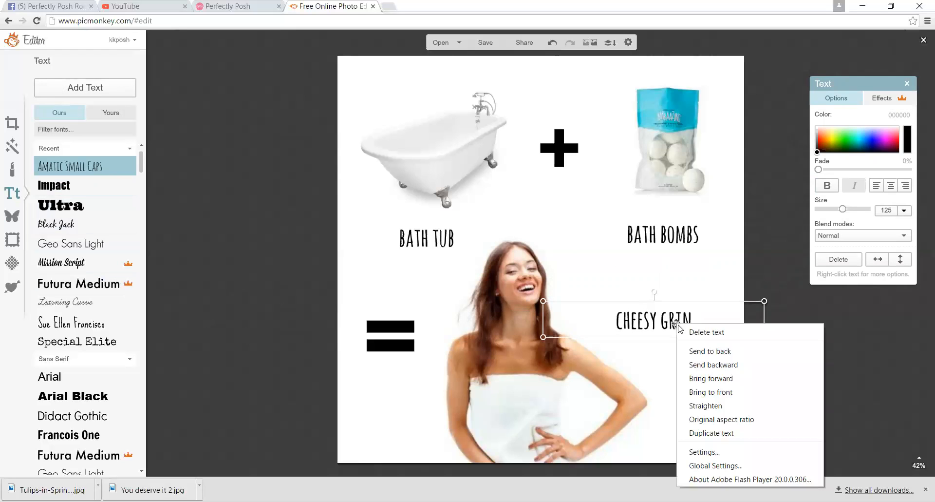
left_click(710, 431)
left_click_drag(675, 333, 695, 452)
double_click(698, 436)
type("WWW.POSHMEKYLIE")
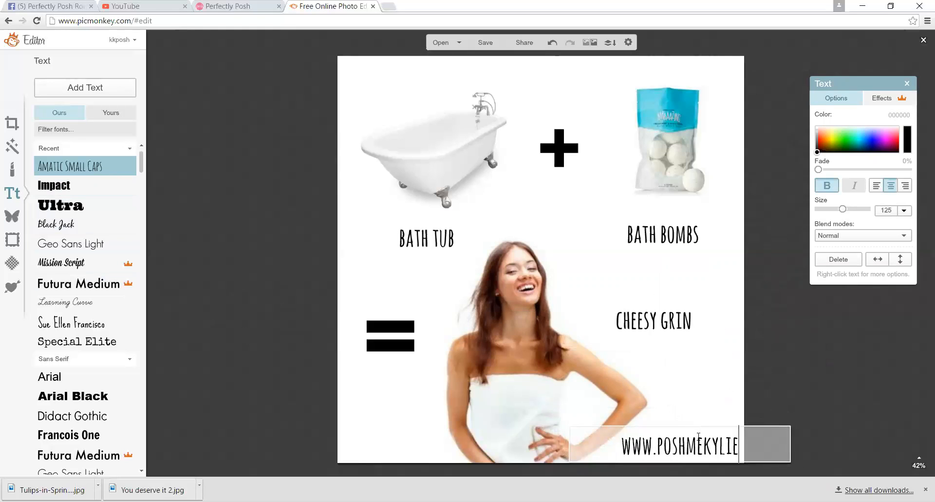
type(".COM")
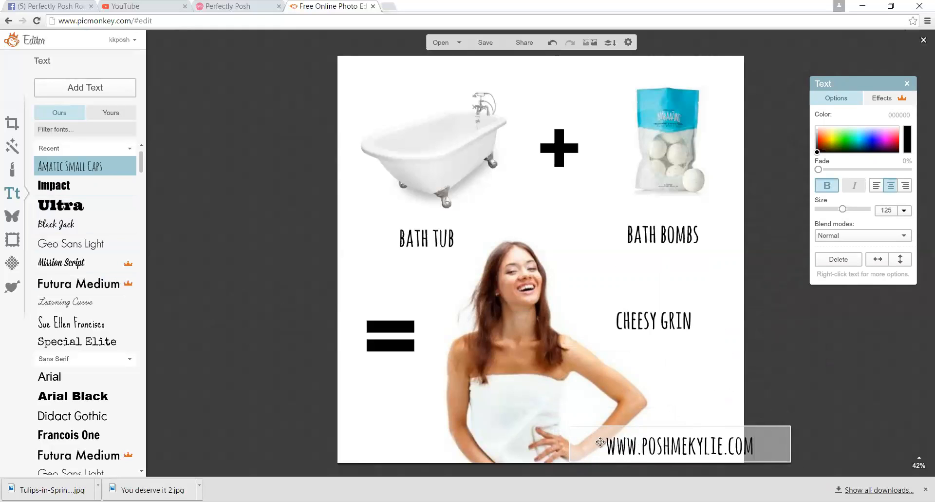
Reduce the website address text to size 79, nudge it into the canvas's lower right corner and deselect it.
left_click_drag(600, 442, 808, 444)
left_click_drag(843, 211, 836, 211)
left_click(684, 419)
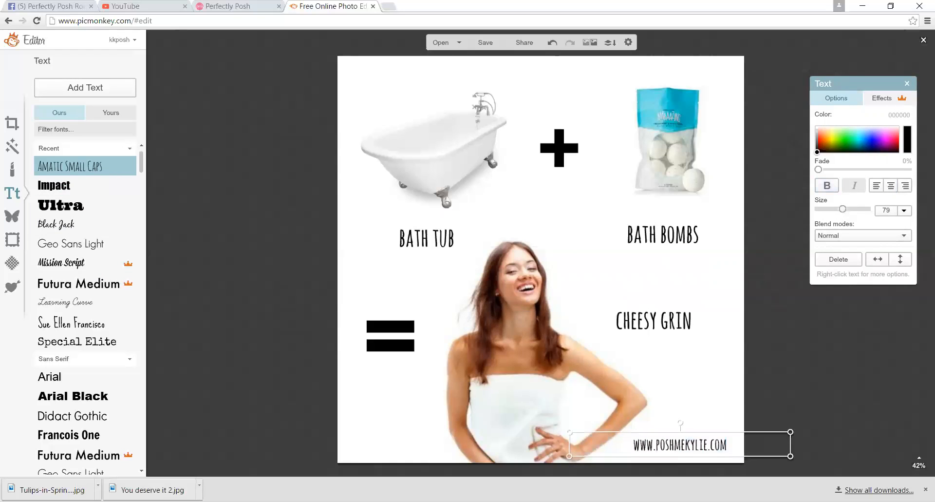
left_click_drag(691, 444, 689, 448)
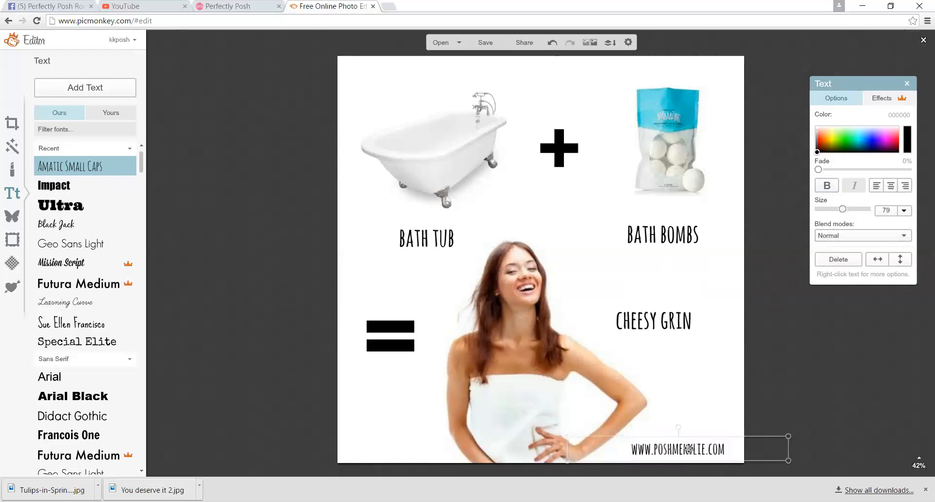
left_click(246, 419)
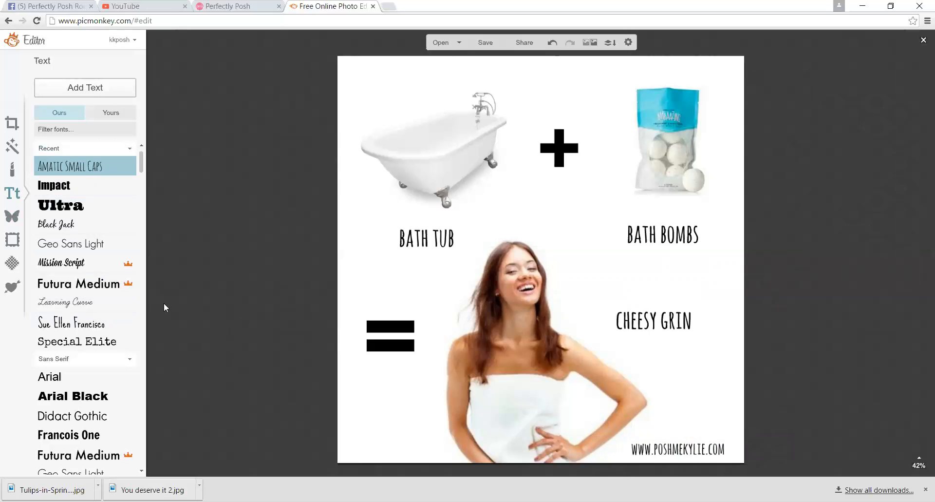
Search the POSH folder for "logo" and add the image RR0186 Posh IC Logo as an overlay.
left_click(12, 215)
left_click(78, 86)
left_click(787, 27)
left_click(774, 42)
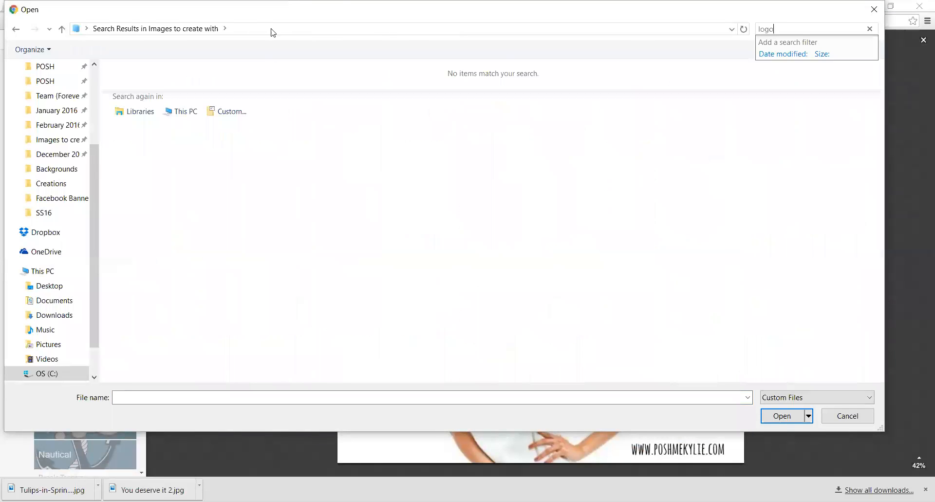
left_click(38, 79)
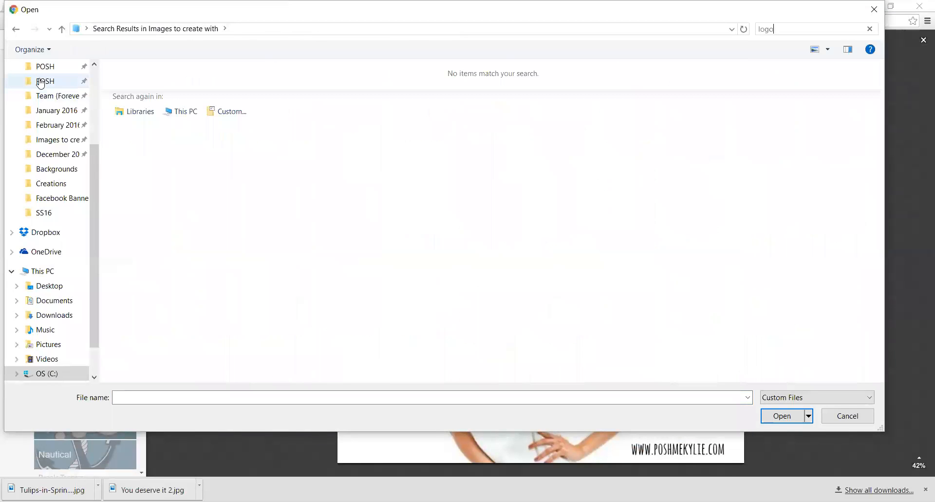
left_click(794, 30)
left_click(783, 42)
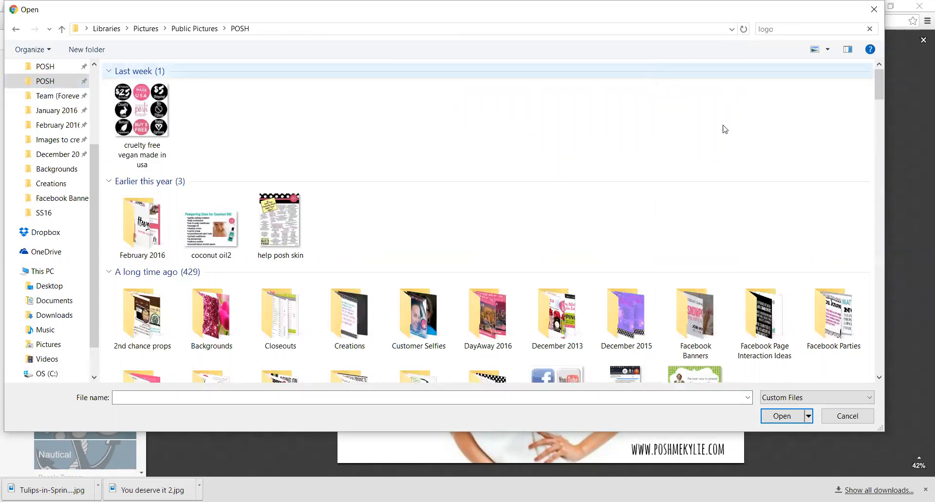
left_click(558, 96)
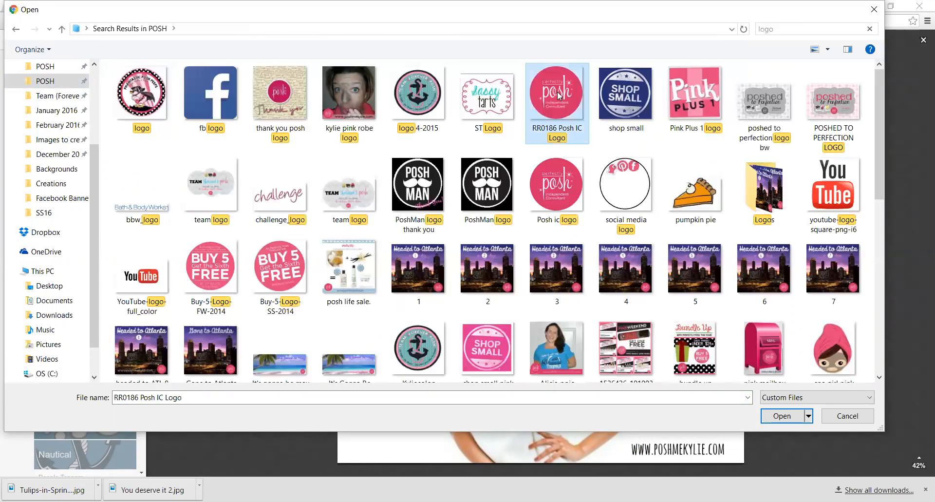
double_click(565, 101)
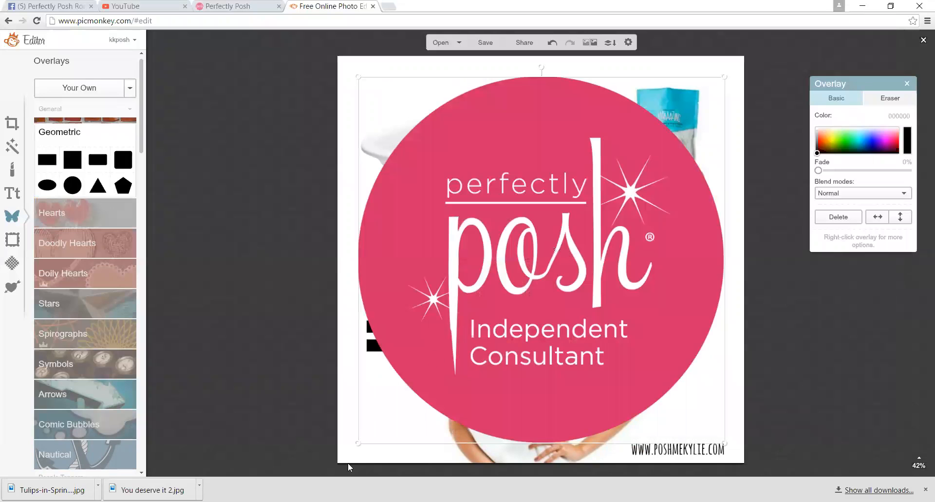
Shrink the Perfectly Posh logo overlay, place it beneath the equals sign at the canvas's lower left and deselect it.
left_click_drag(358, 444, 639, 143)
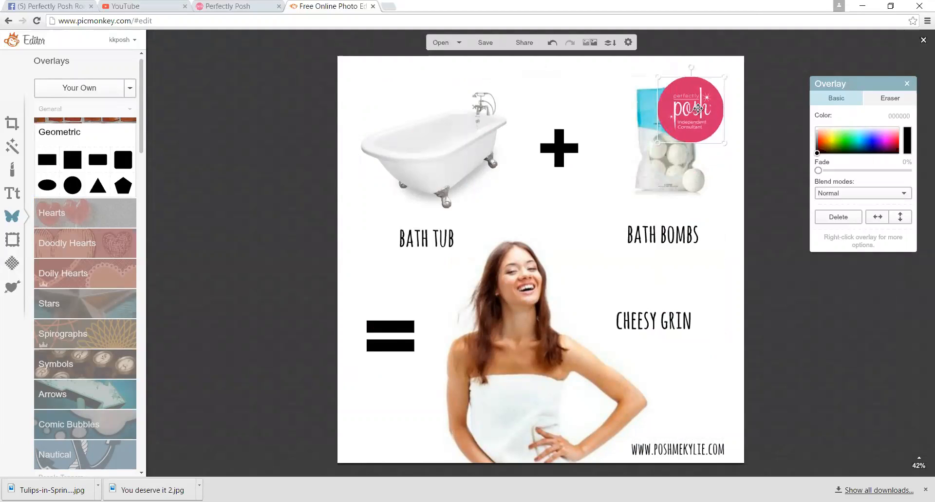
key("Delete")
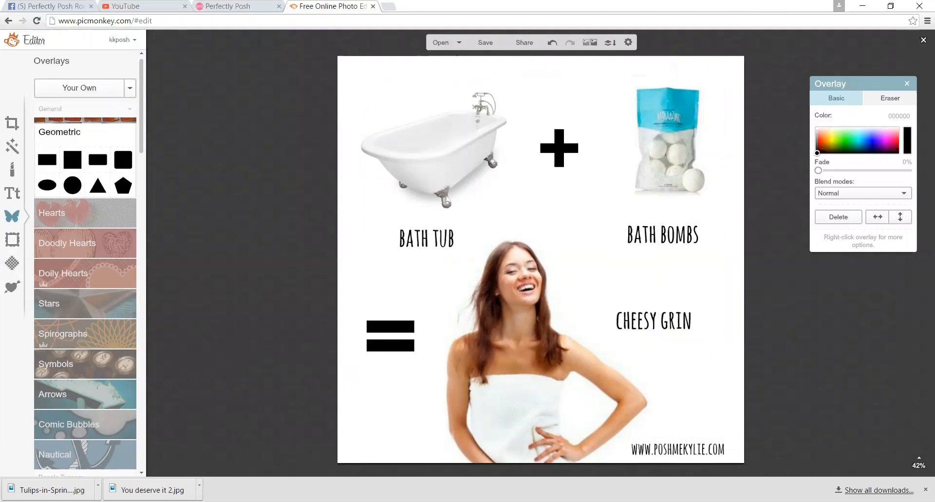
left_click_drag(236, 348, 130, 252)
left_click_drag(149, 251, 406, 413)
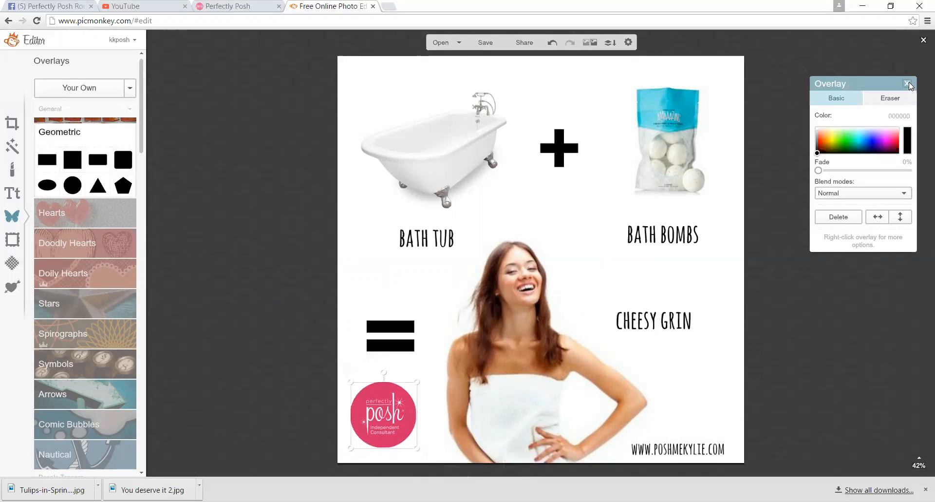
left_click(568, 448)
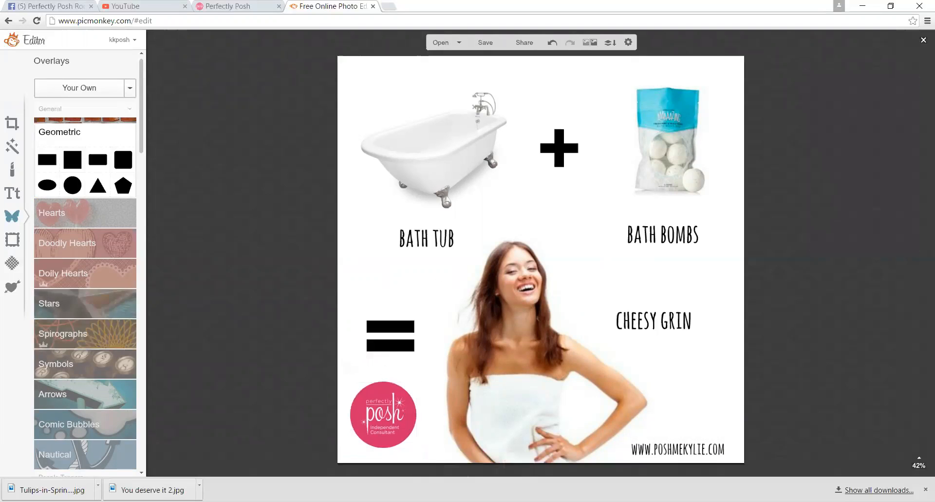
View the save options, return to the editor without saving and open the sharing options.
left_click(488, 43)
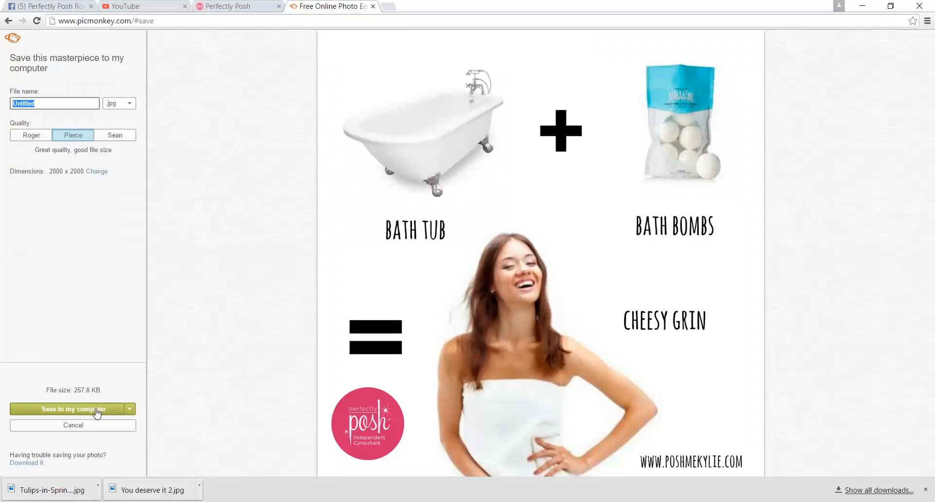
left_click(73, 425)
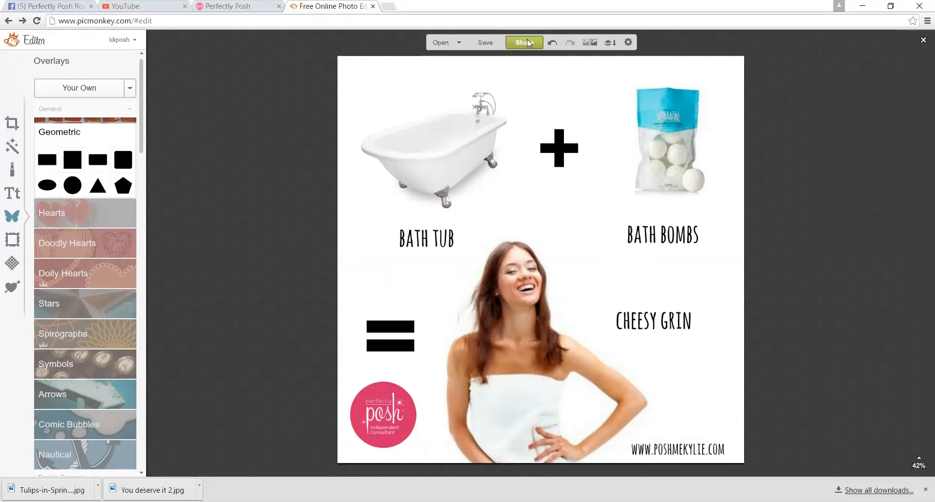
left_click(525, 41)
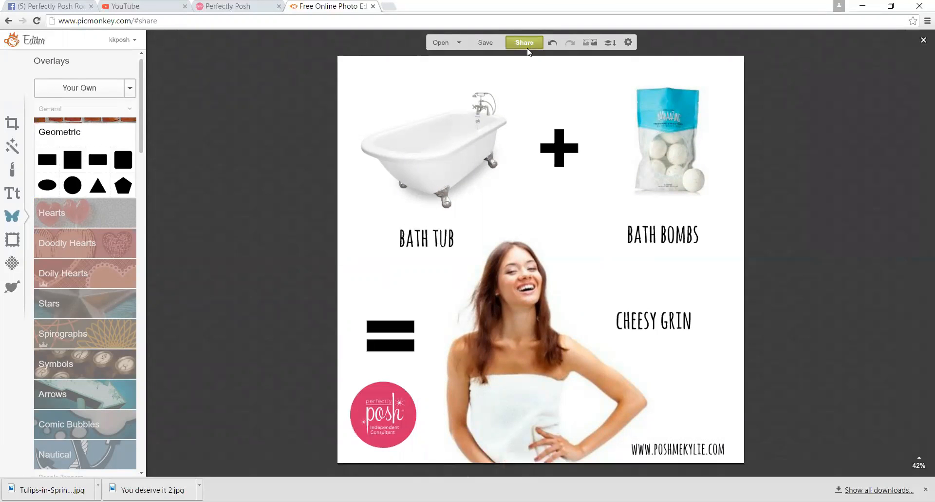